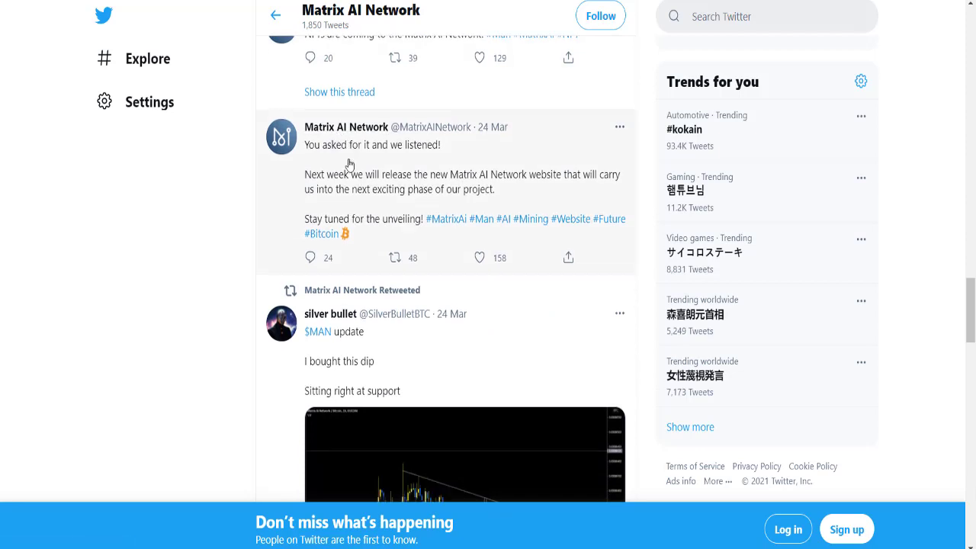
# Read through Matrix AI Network's March tweets, including the numbered thread about the Hardware Bio Wallet
pyautogui.scroll(-2, 369, 187)
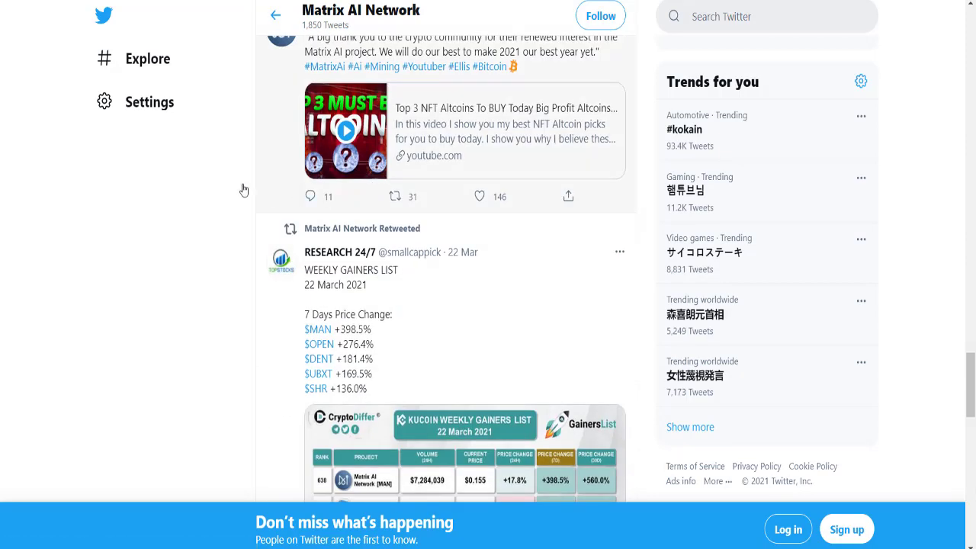
pyautogui.scroll(-2, 462, 224)
pyautogui.scroll(-4, 366, 238)
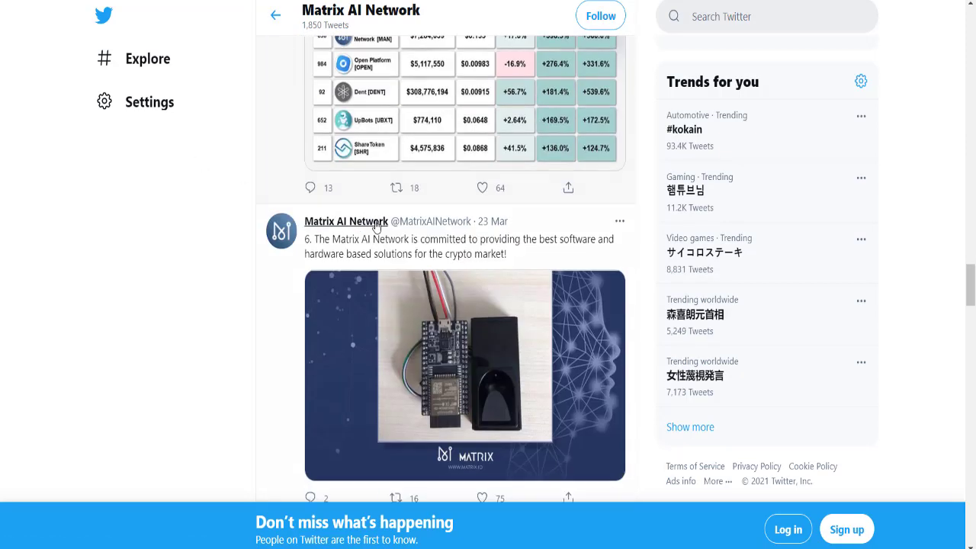
pyautogui.scroll(-2, 336, 221)
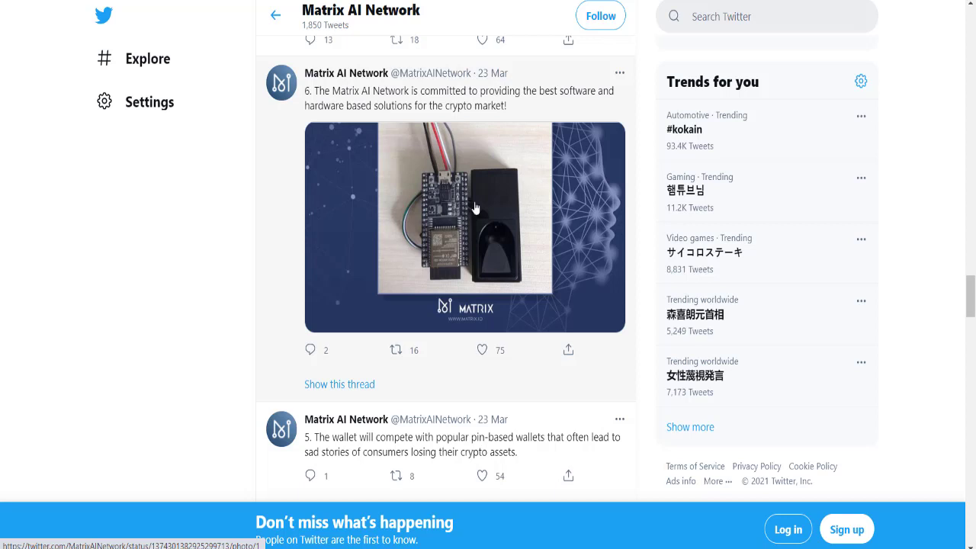
pyautogui.scroll(2, 504, 278)
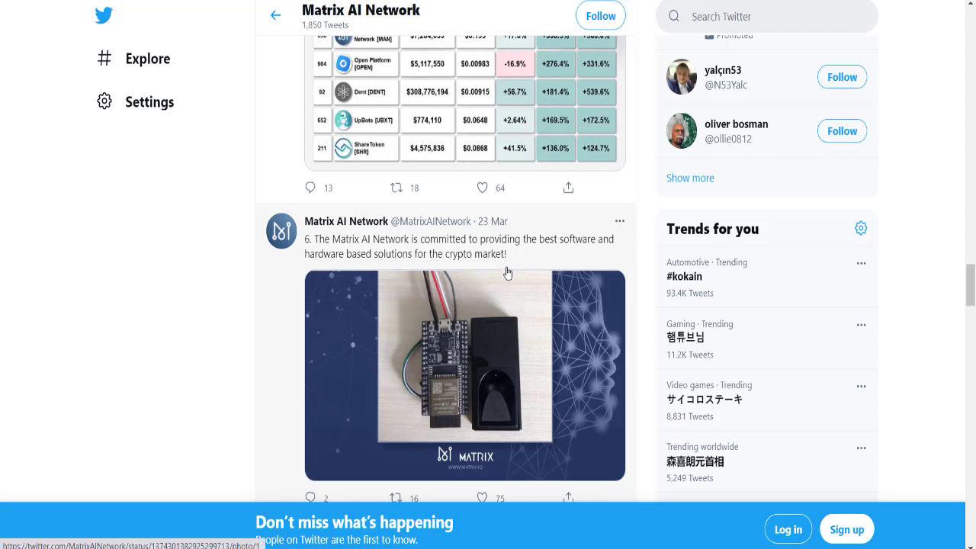
pyautogui.scroll(-1, 511, 276)
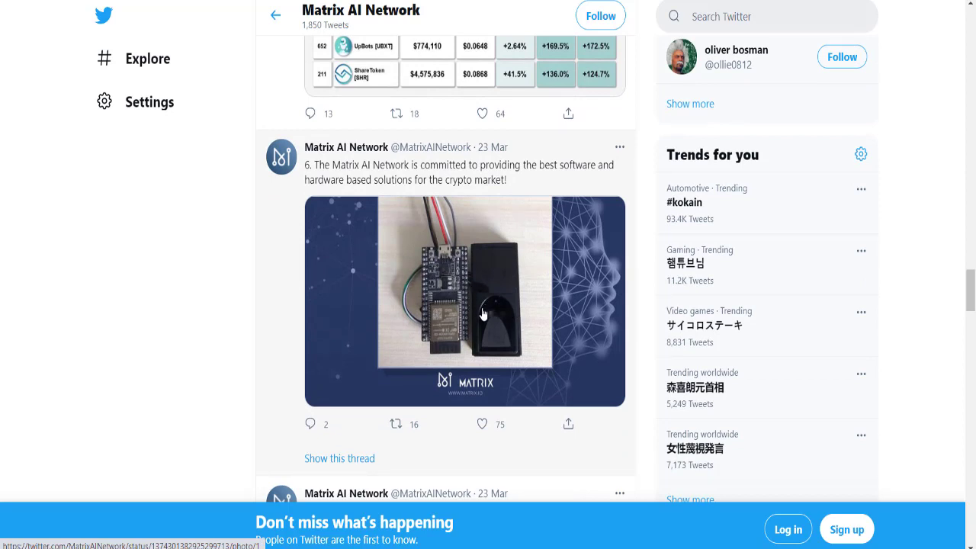
pyautogui.scroll(-2, 481, 316)
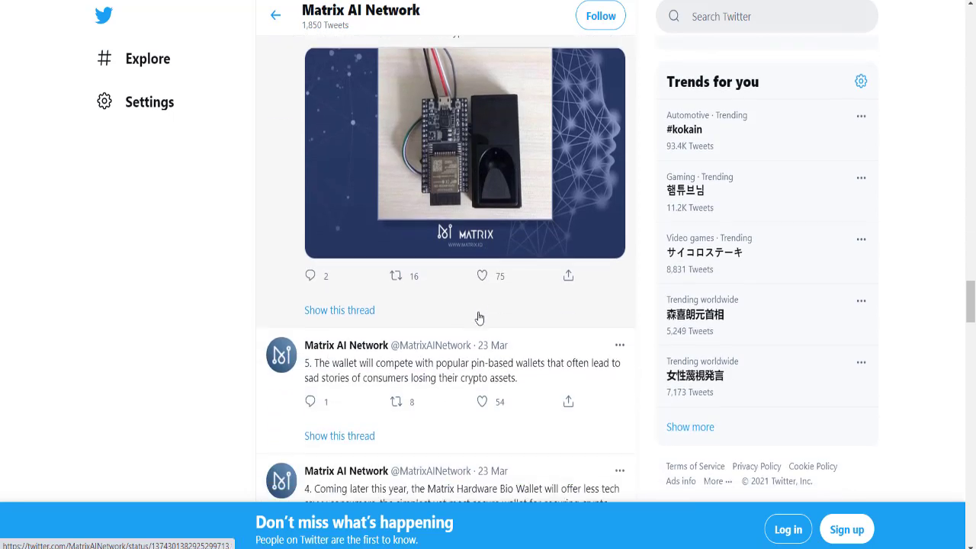
pyautogui.scroll(2, 482, 267)
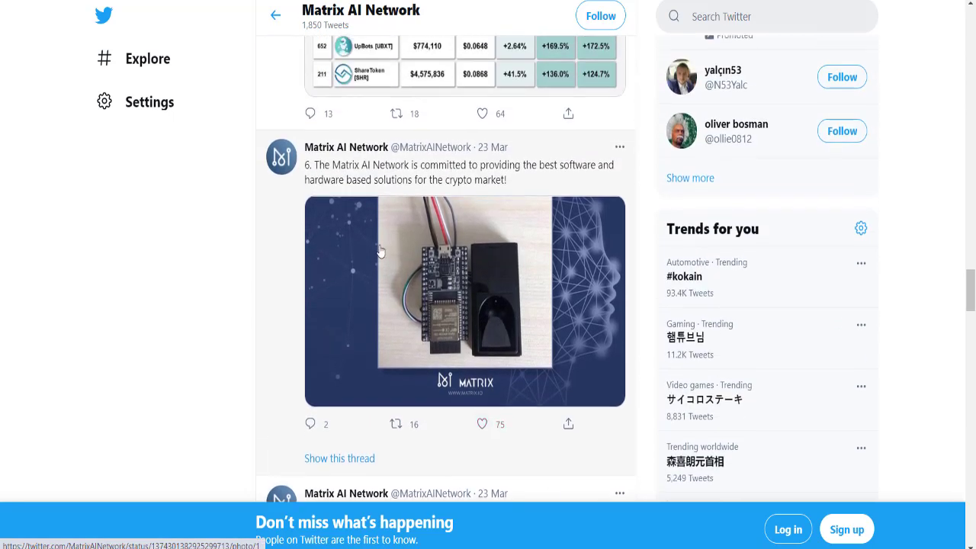
pyautogui.scroll(-2, 470, 318)
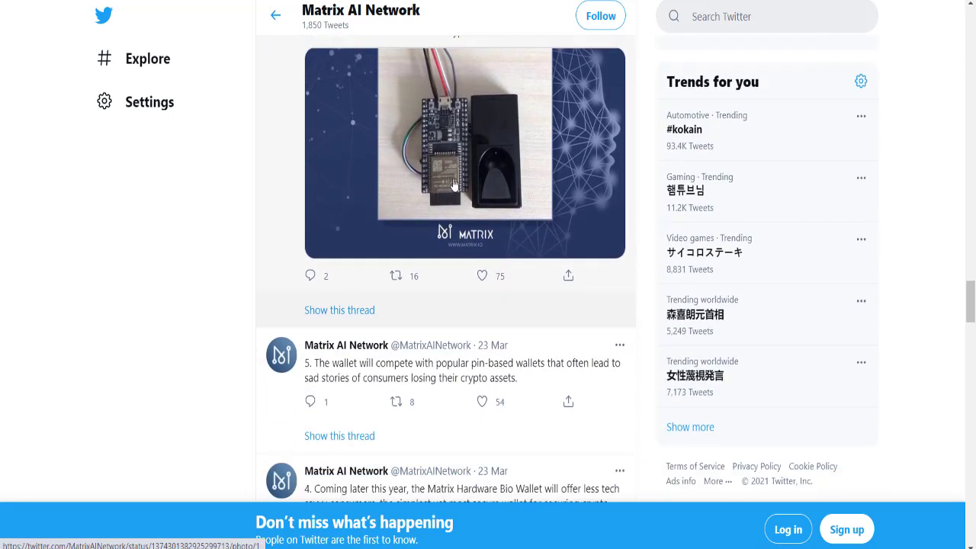
pyautogui.scroll(-4, 455, 241)
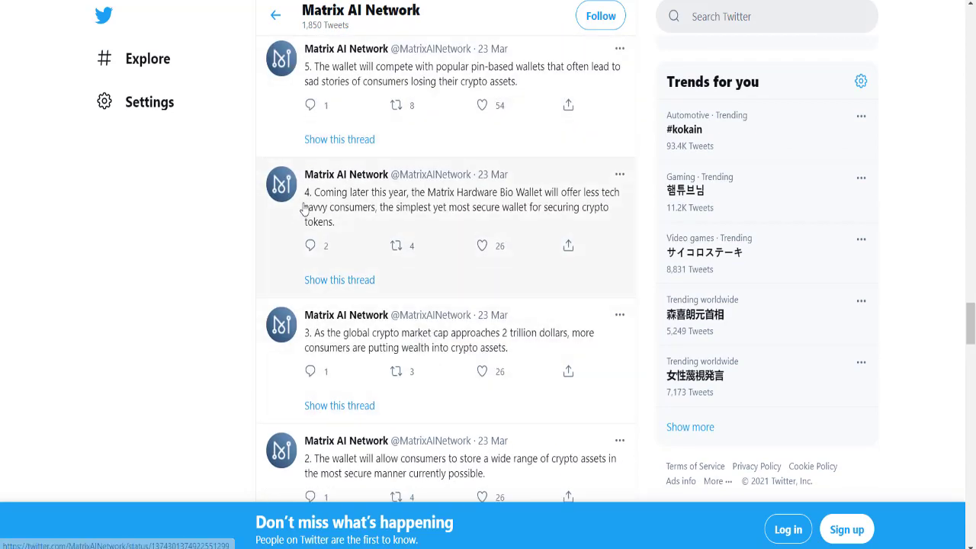
pyautogui.scroll(1, 462, 225)
pyautogui.scroll(-4, 450, 206)
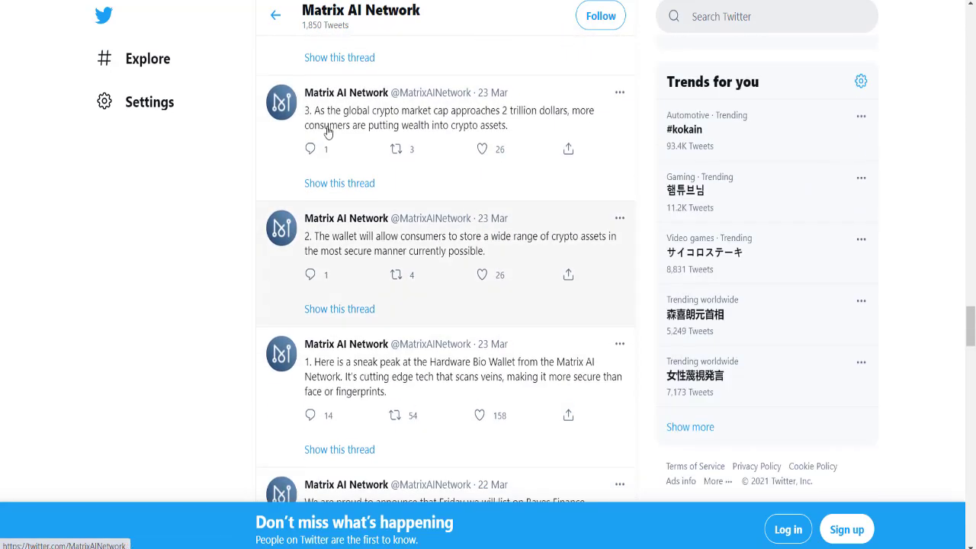
pyautogui.scroll(-7, 424, 174)
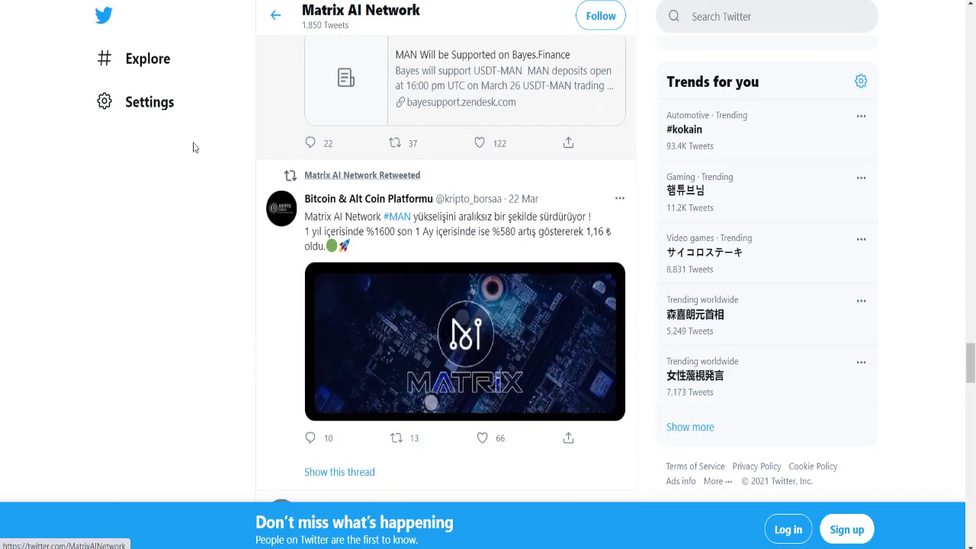
pyautogui.scroll(-3, 395, 226)
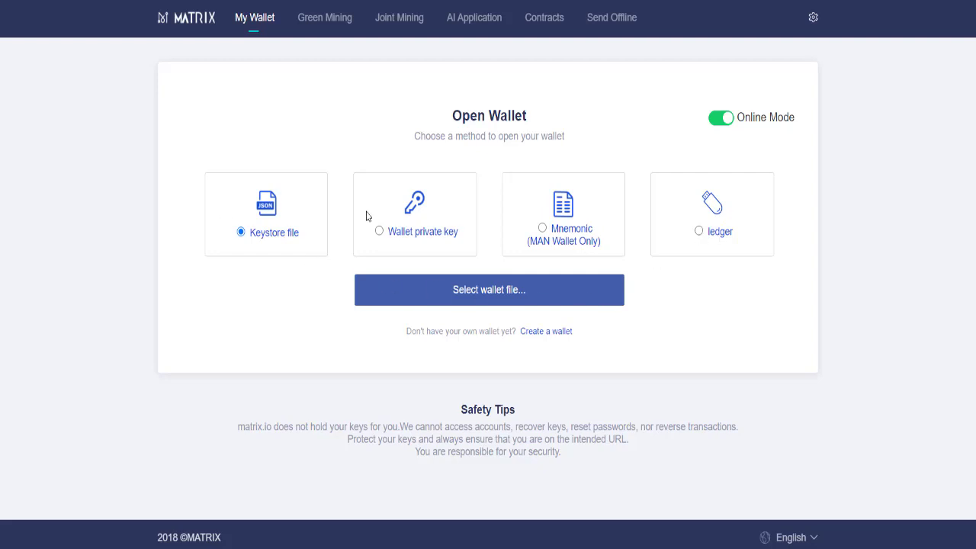
# In the Matrix web wallet, create a new wallet and view its Mnemonic backup before returning to the Open Wallet page
pyautogui.click(542, 333)
pyautogui.click(528, 229)
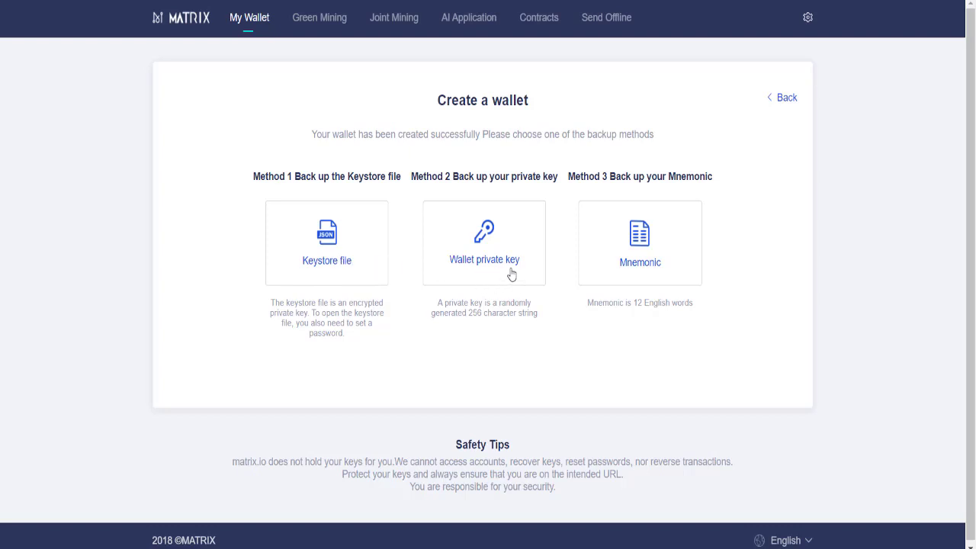
pyautogui.click(653, 264)
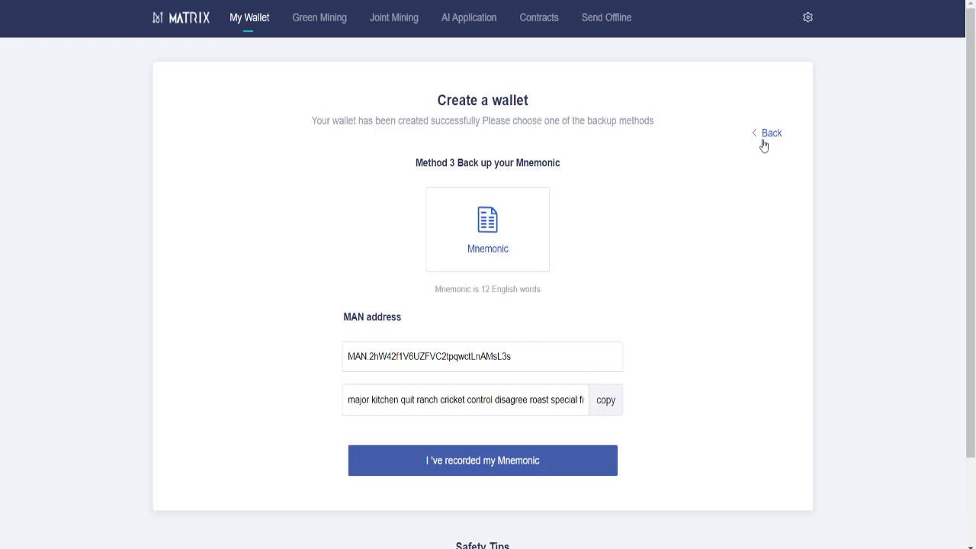
pyautogui.click(764, 141)
pyautogui.click(785, 99)
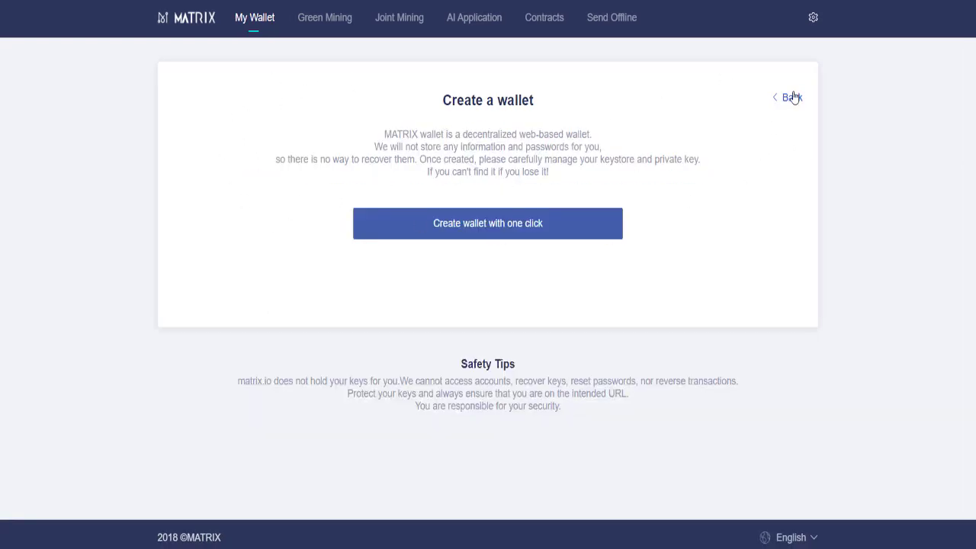
pyautogui.click(791, 98)
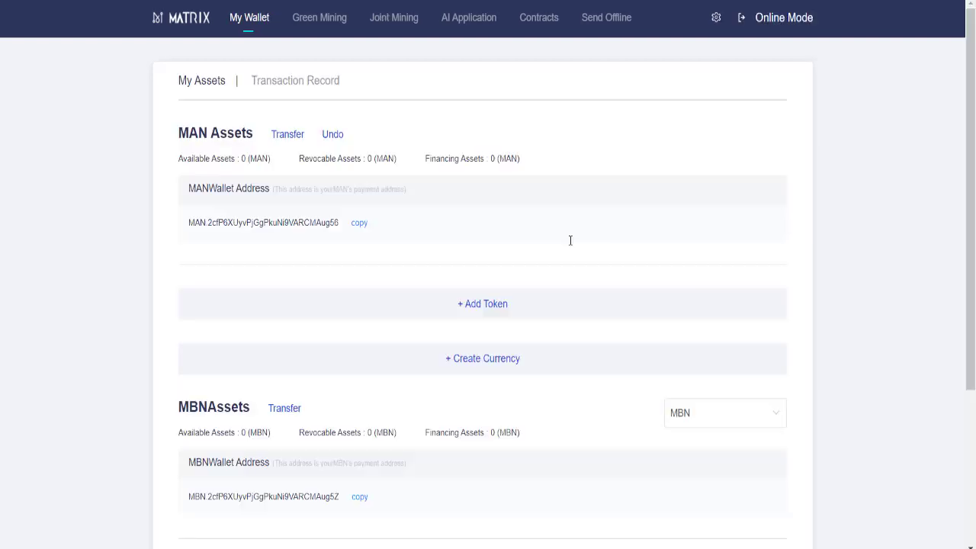
# View the Add Token form for the MAN assets and return to the My Assets overview
pyautogui.scroll(-3, 252, 83)
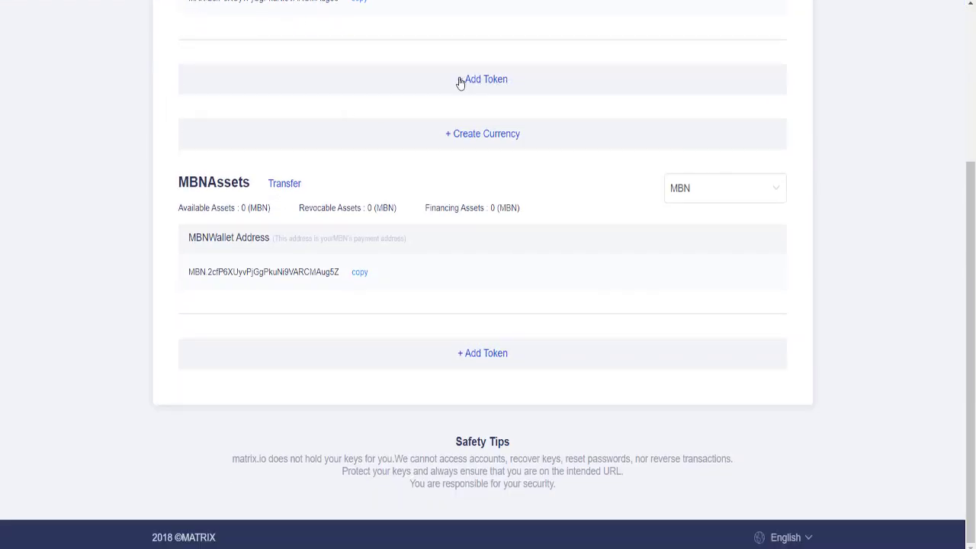
pyautogui.click(485, 88)
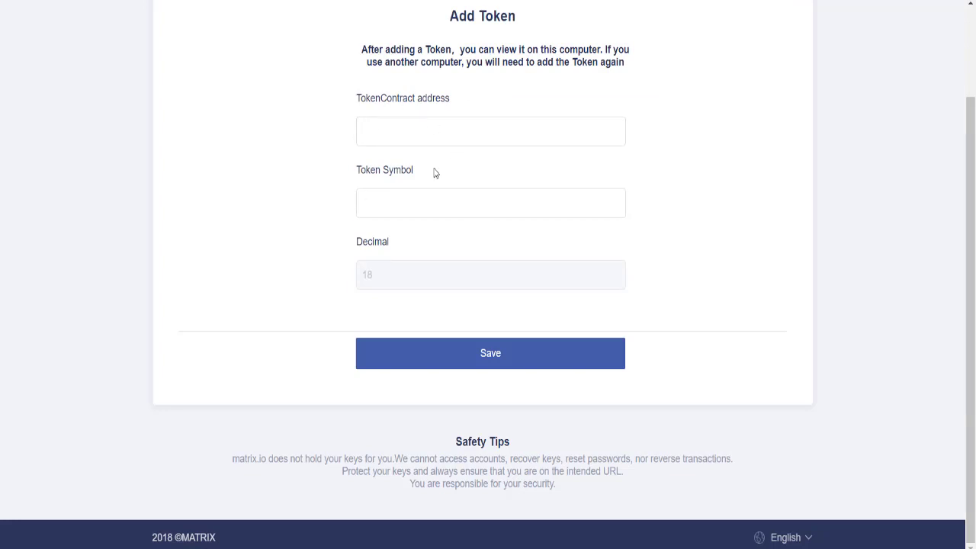
pyautogui.scroll(2, 832, 229)
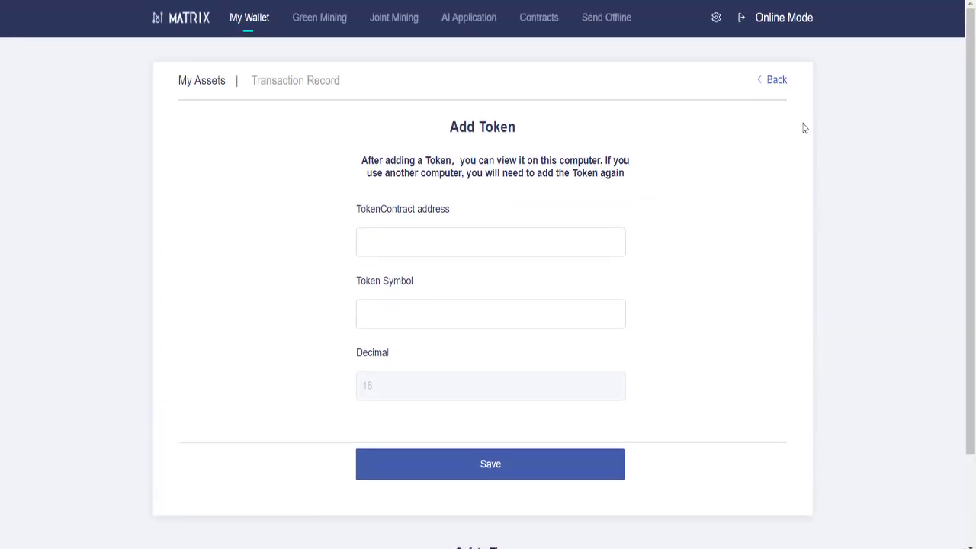
pyautogui.click(776, 81)
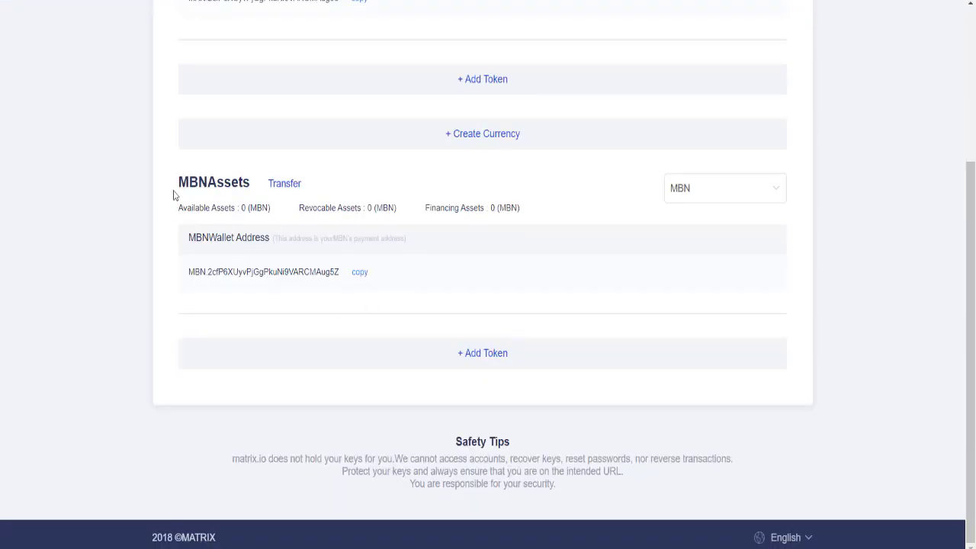
pyautogui.scroll(3, 457, 225)
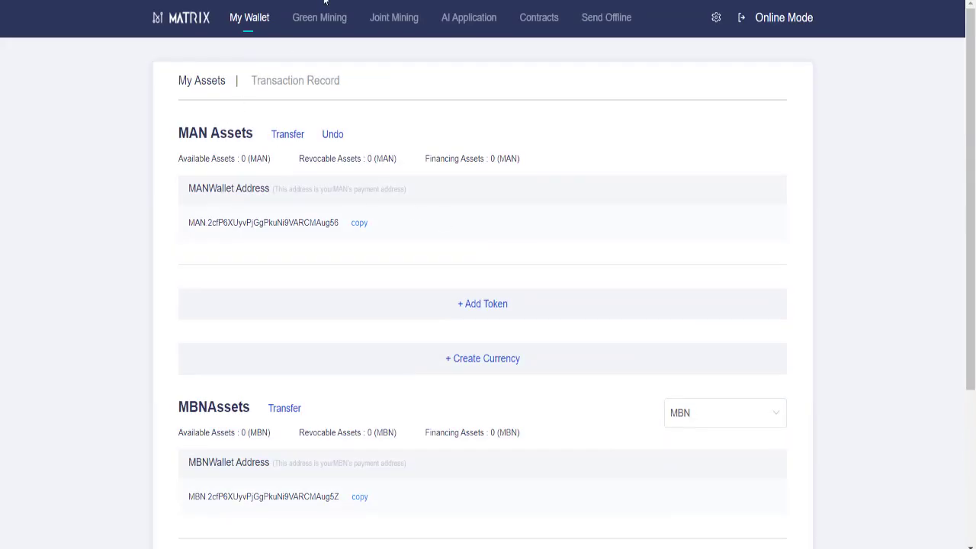
# Open the stake form of the Green Mining account and view the available ways of stake without choosing one
pyautogui.click(321, 26)
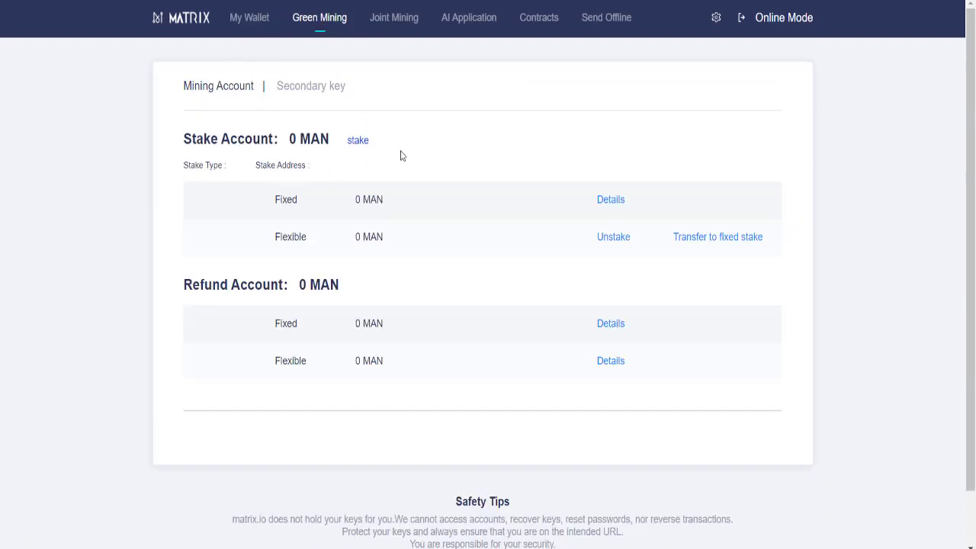
pyautogui.click(363, 143)
pyautogui.scroll(-2, 251, 109)
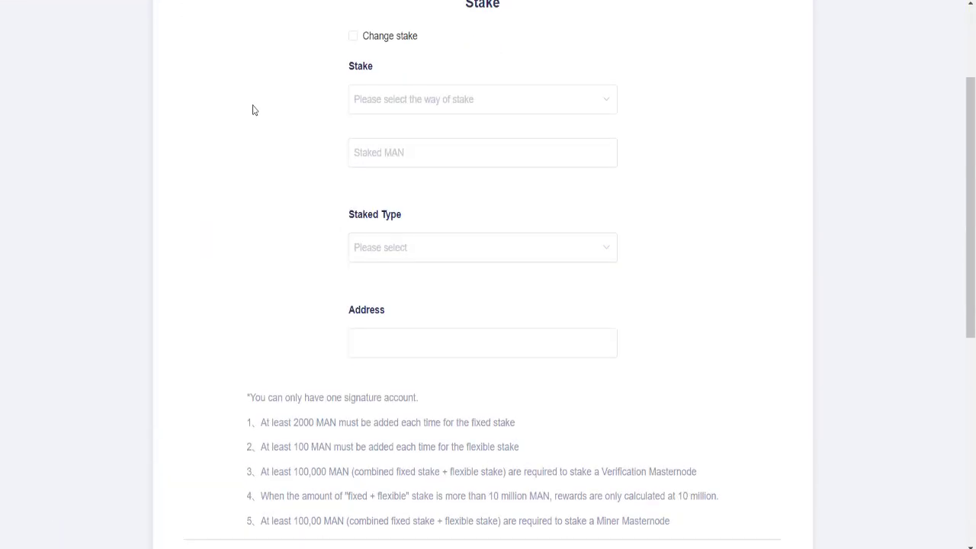
pyautogui.click(583, 108)
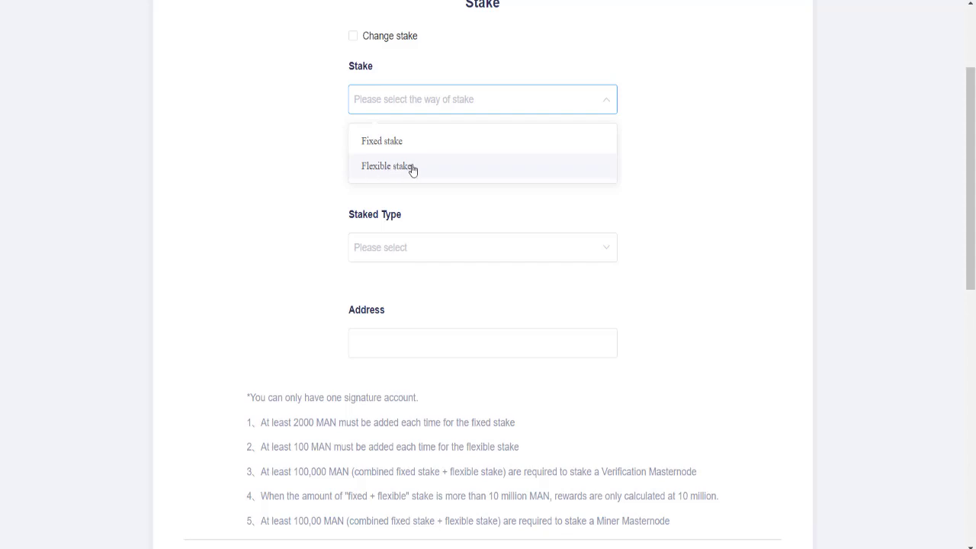
pyautogui.click(815, 254)
# Examine the minimum stake rules, the node reward distribution chart and the steps for becoming a member node
pyautogui.scroll(-2, 300, 259)
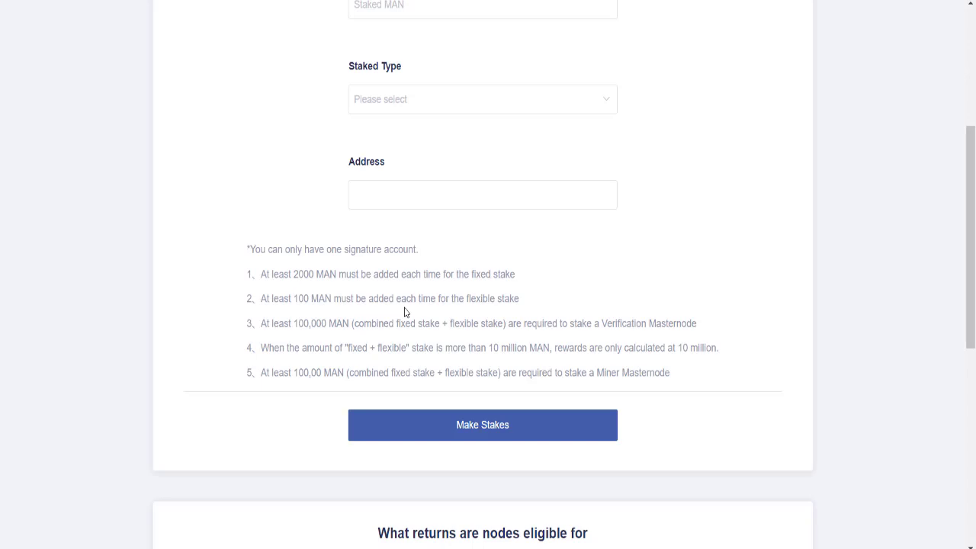
pyautogui.scroll(-3, 532, 342)
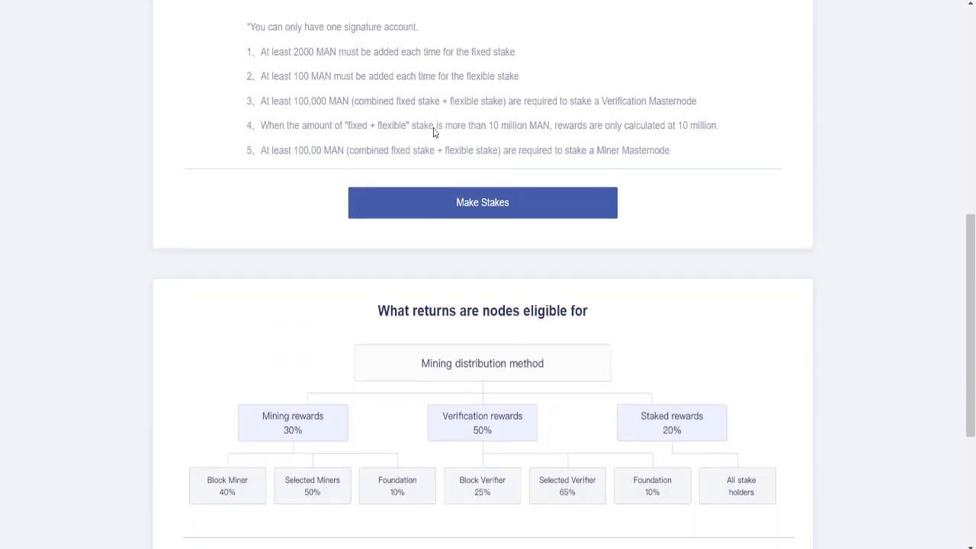
pyautogui.scroll(-2, 524, 198)
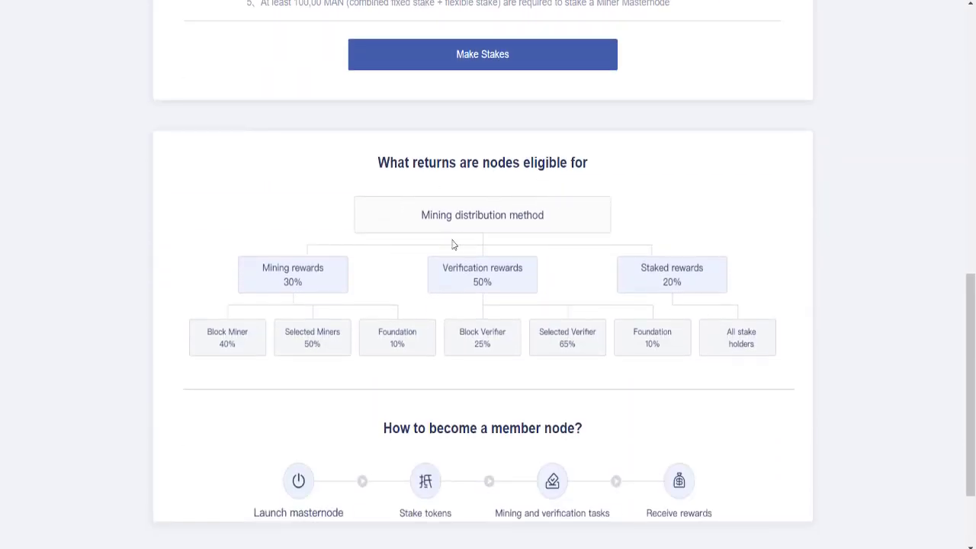
pyautogui.scroll(-2, 506, 241)
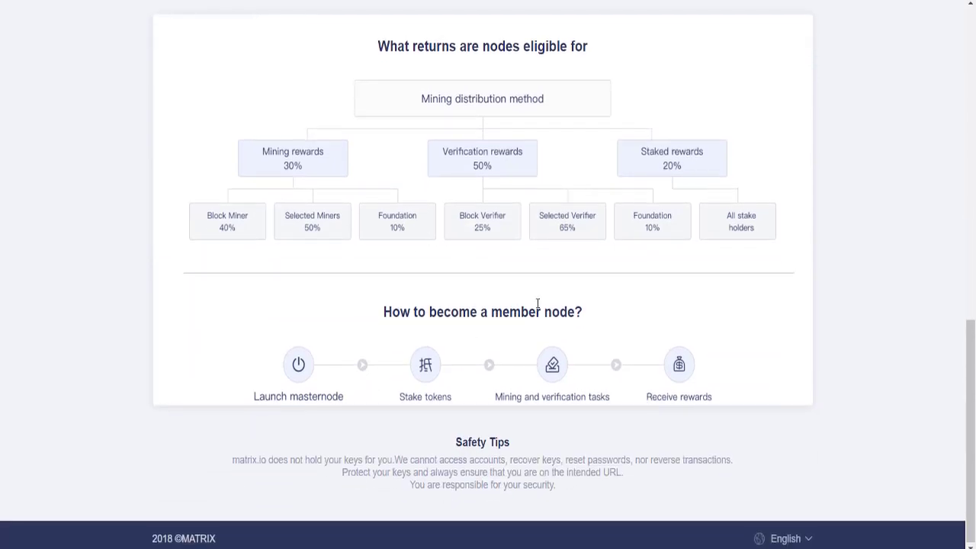
pyautogui.scroll(2, 523, 228)
pyautogui.scroll(8, 531, 225)
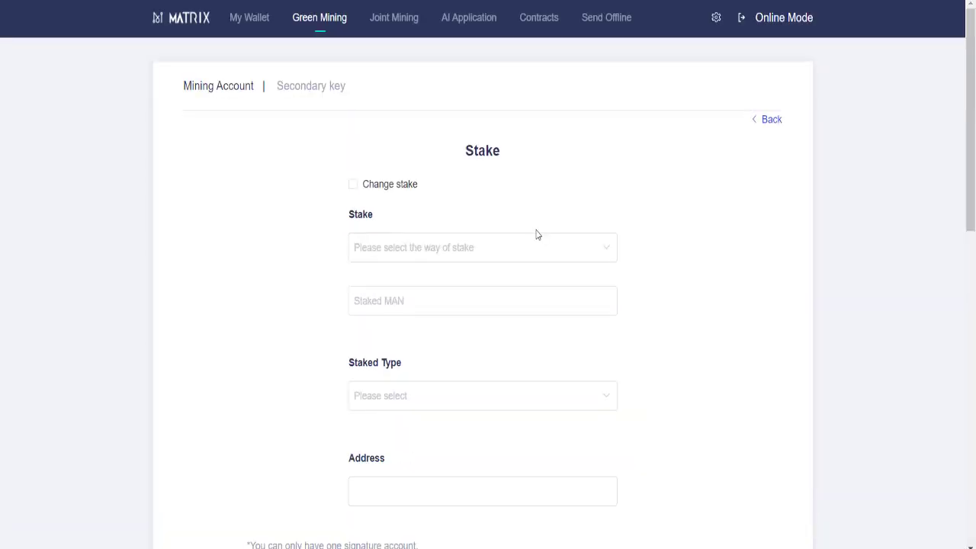
# Start a new joint mining setup and set its way of stake to Fixed stake
pyautogui.click(404, 24)
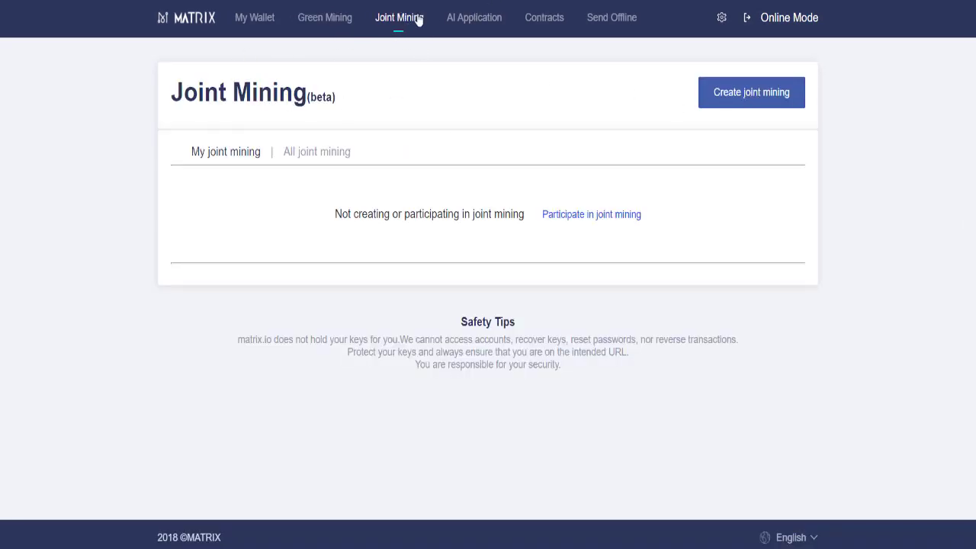
pyautogui.click(772, 105)
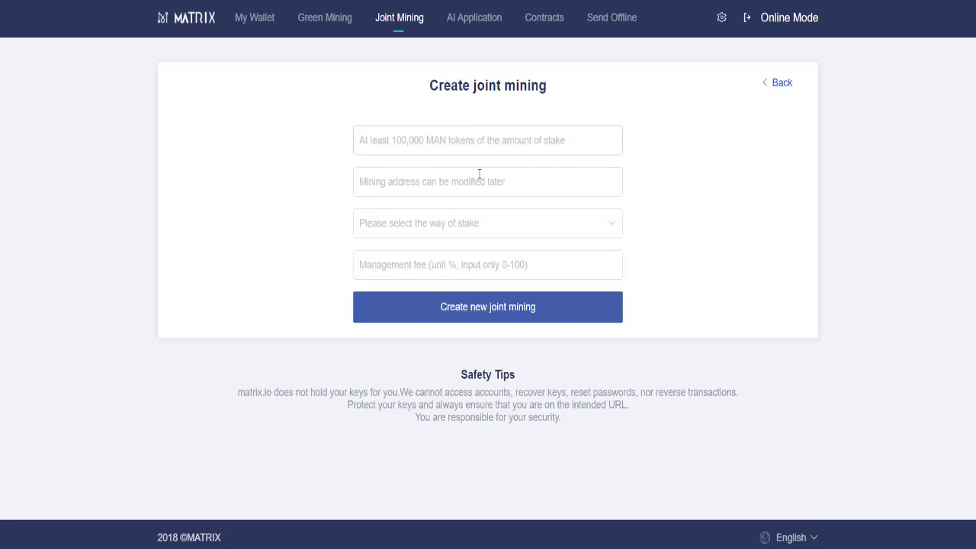
pyautogui.click(465, 232)
pyautogui.click(382, 265)
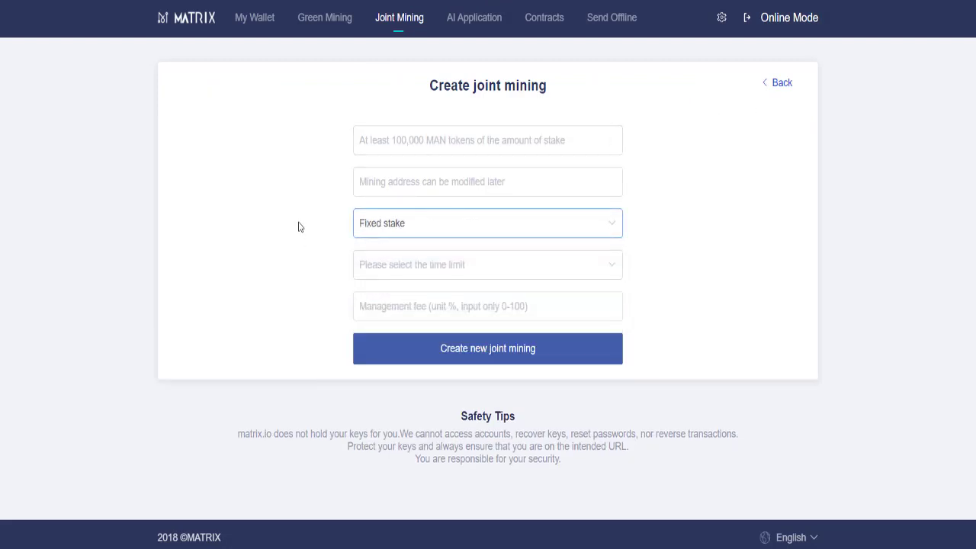
# Set the time limit of the new joint mining setup to Six months
pyautogui.click(521, 272)
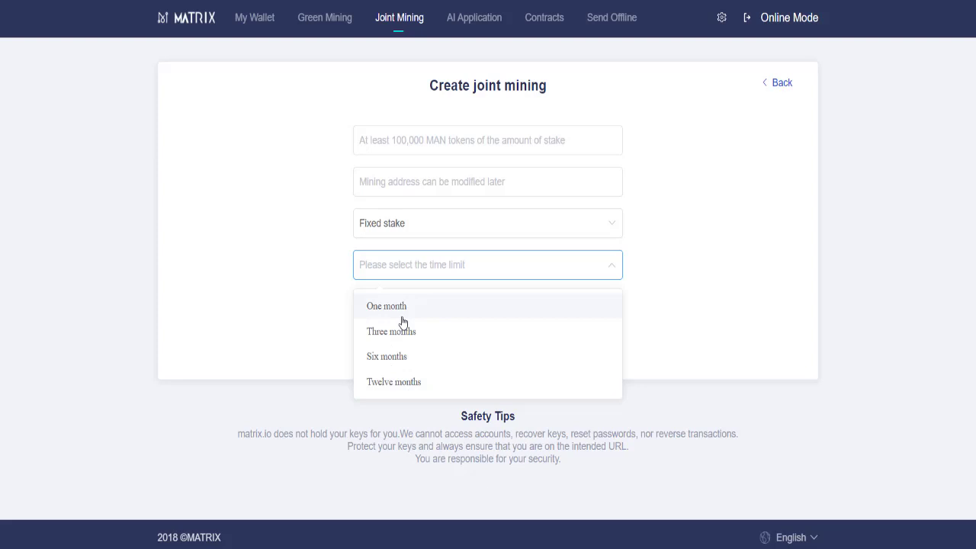
pyautogui.click(301, 285)
pyautogui.click(434, 278)
pyautogui.click(435, 349)
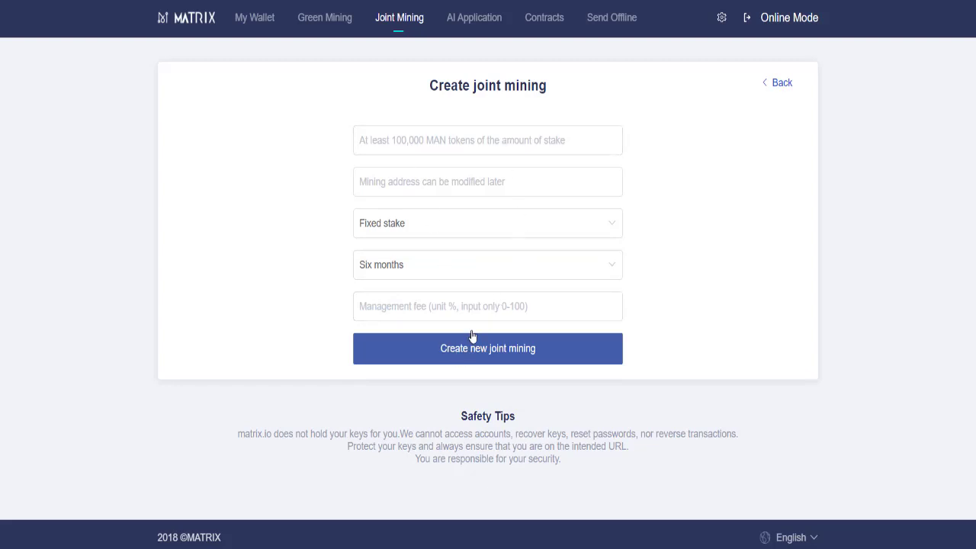
# Open the AI Application page with the lung cancer diagnosis service
pyautogui.click(464, 19)
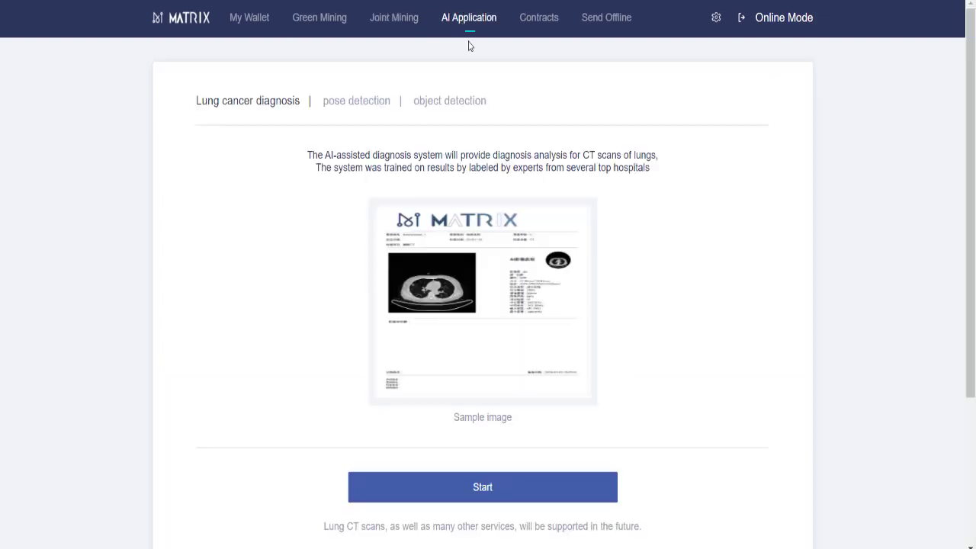
# Look through the lung cancer diagnosis, pose detection and object detection services of the AI Application page
pyautogui.scroll(-3, 462, 259)
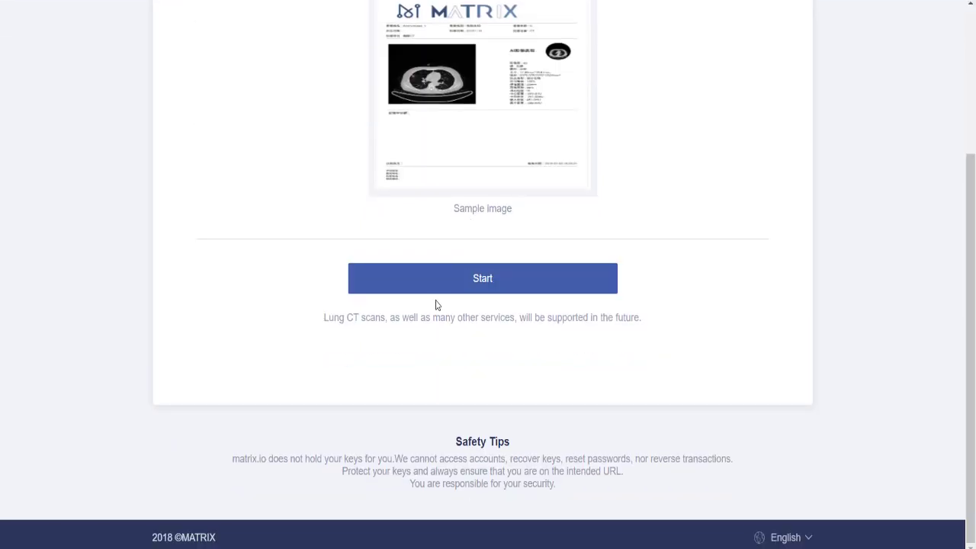
pyautogui.scroll(3, 435, 305)
pyautogui.click(356, 101)
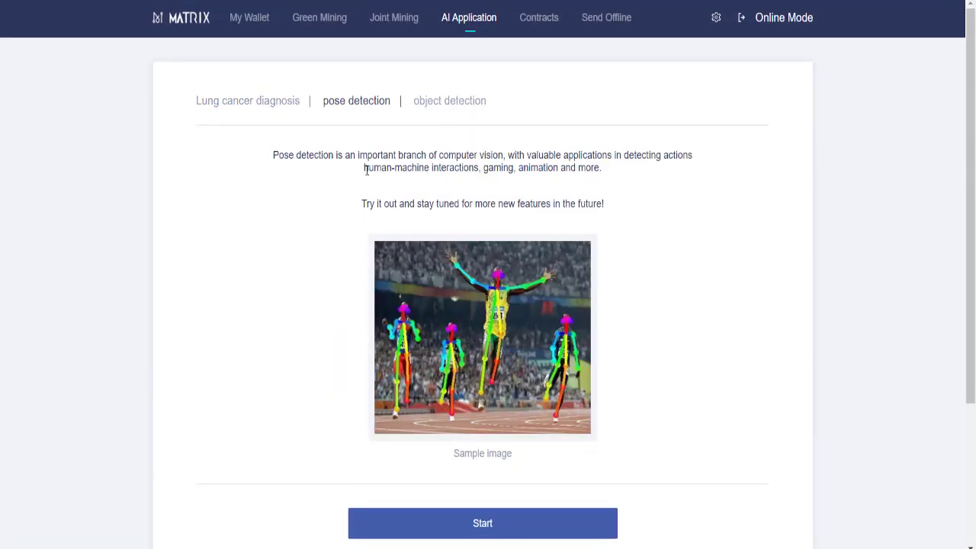
pyautogui.click(456, 101)
pyautogui.scroll(-3, 447, 294)
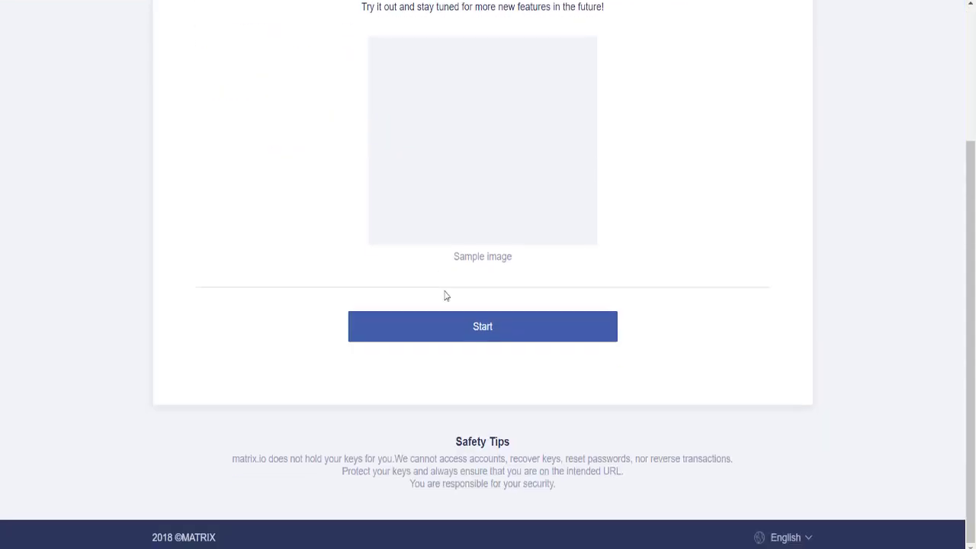
pyautogui.scroll(3, 447, 295)
# Open the Contracts page and review the currencies offered for a contract along with its byte code and gas limit fields
pyautogui.click(525, 25)
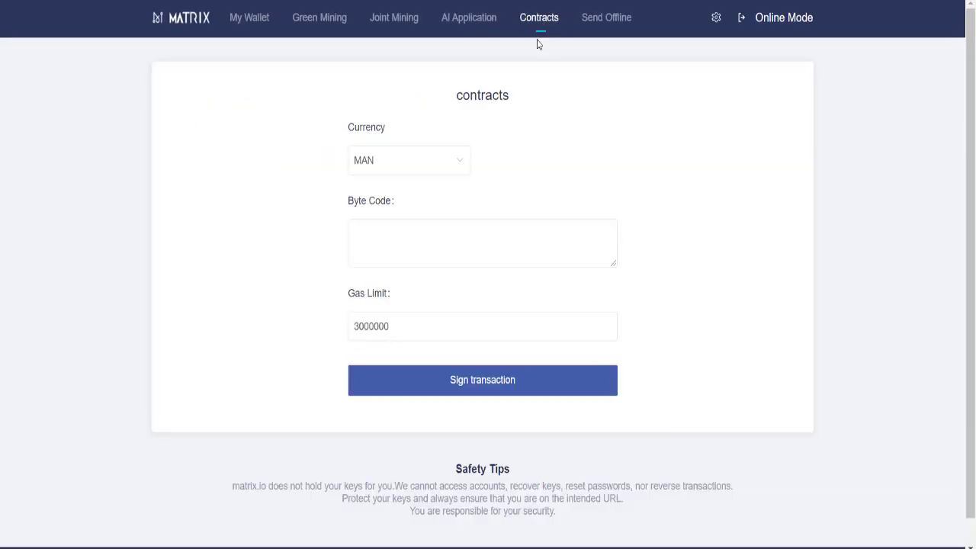
pyautogui.click(404, 152)
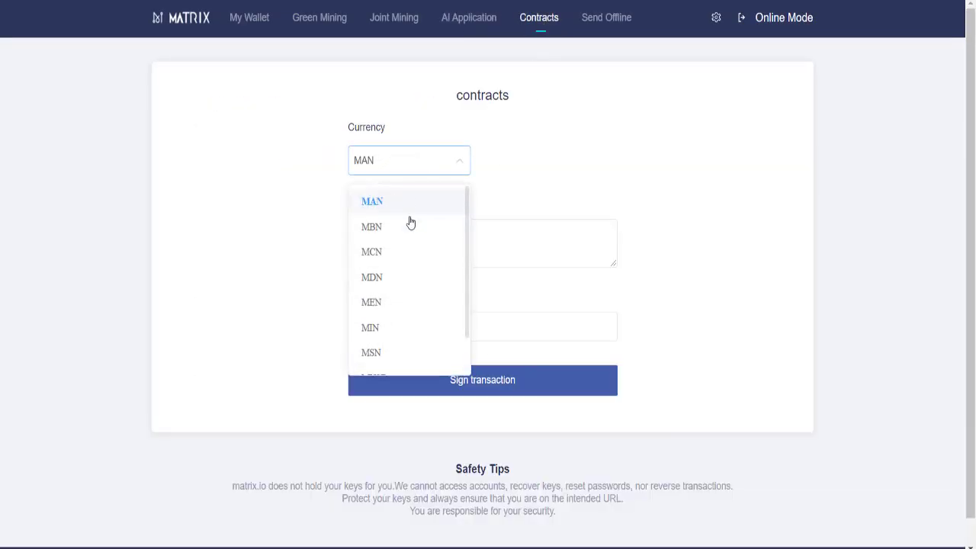
pyautogui.scroll(-2, 394, 291)
pyautogui.scroll(2, 381, 294)
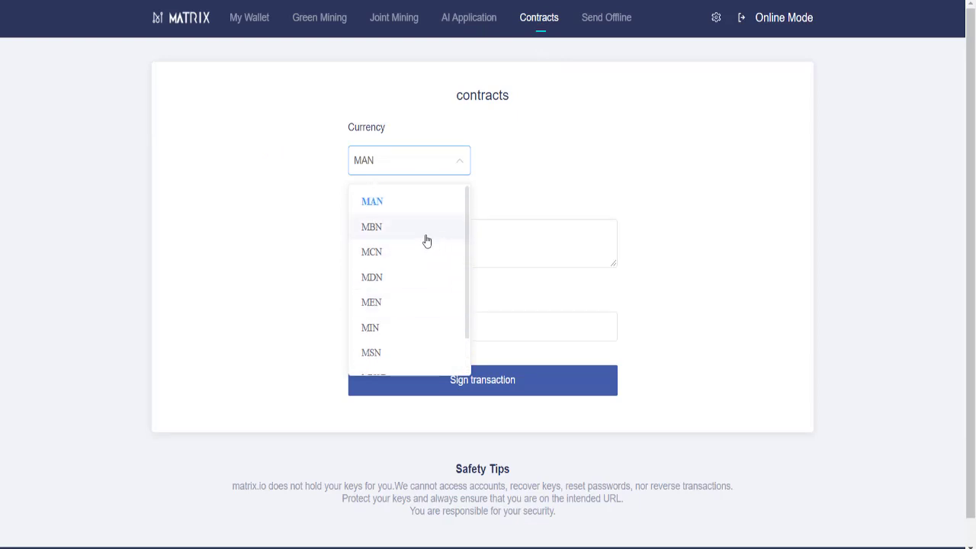
pyautogui.scroll(-2, 399, 296)
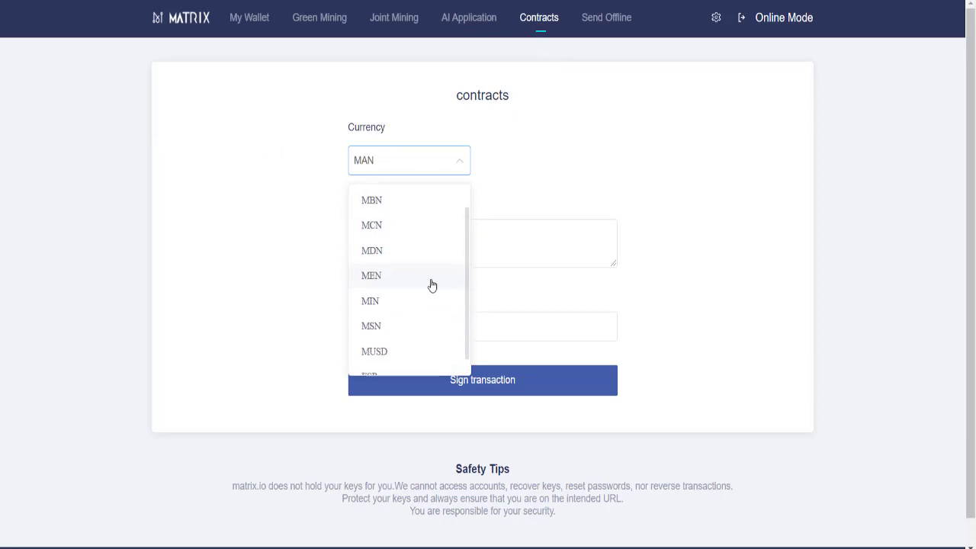
pyautogui.click(595, 150)
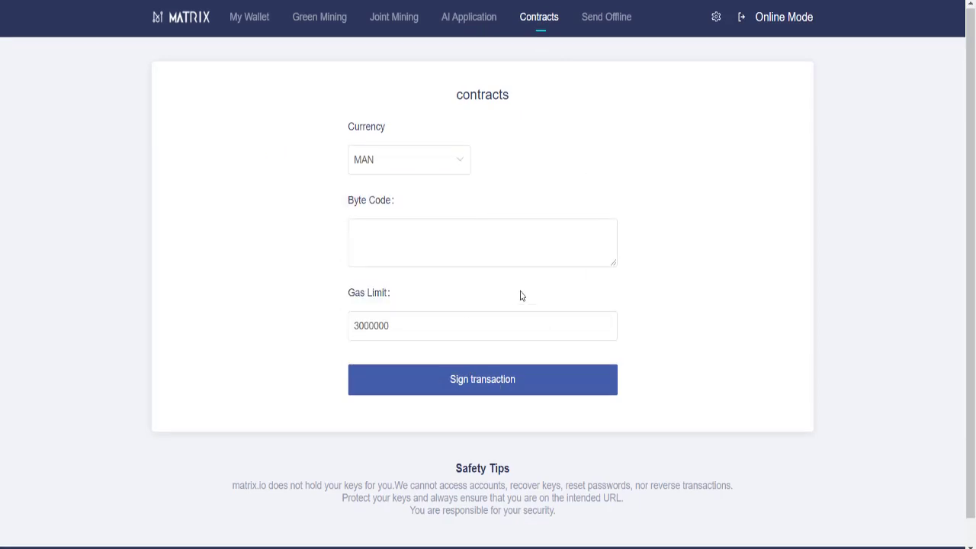
pyautogui.scroll(-1, 521, 288)
pyautogui.scroll(1, 521, 286)
# View the Green Mining account's fixed stake details and flexible Unstake form, returning to the Mining Account overview
pyautogui.click(336, 28)
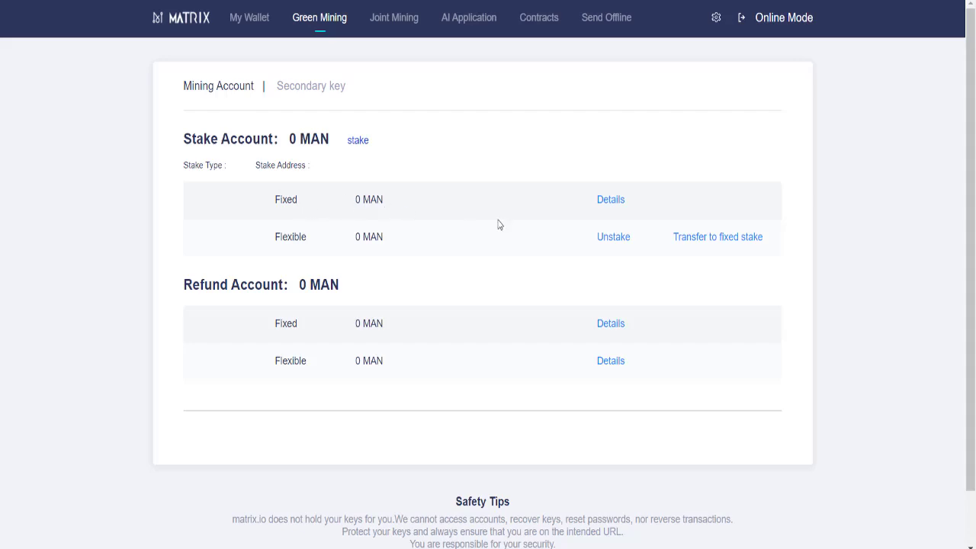
pyautogui.click(615, 205)
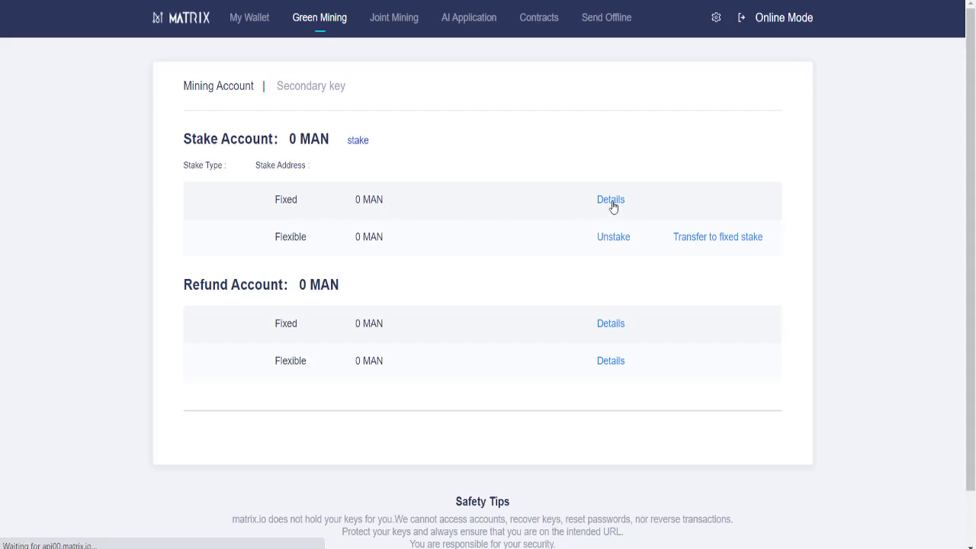
pyautogui.click(233, 87)
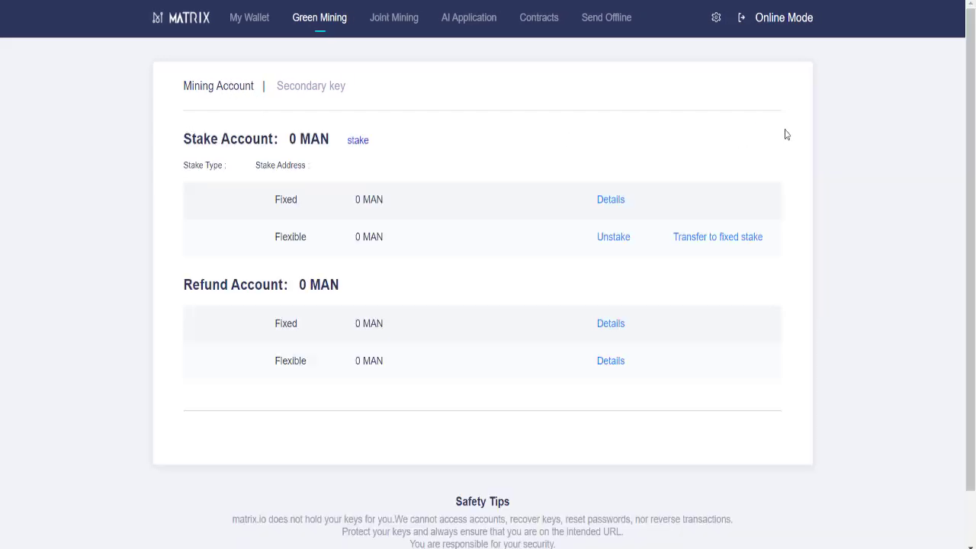
pyautogui.click(611, 238)
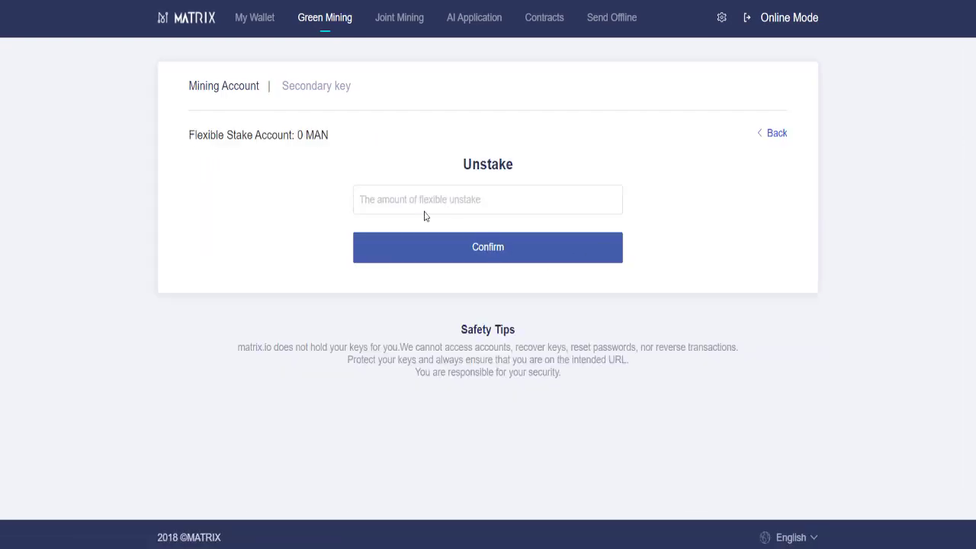
pyautogui.click(232, 88)
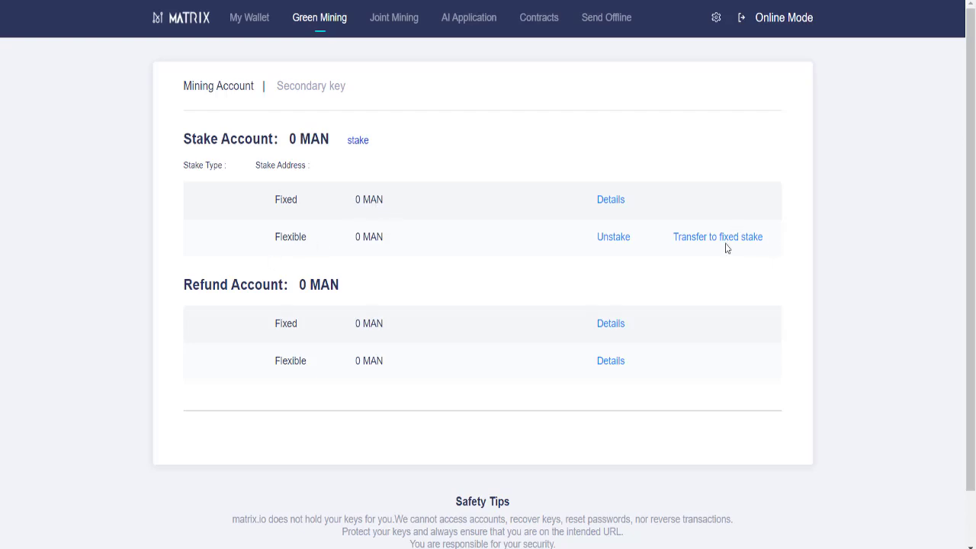
# Check the term options for transferring flexible stake to fixed stake, and return to the mining account overview without submitting
pyautogui.click(753, 239)
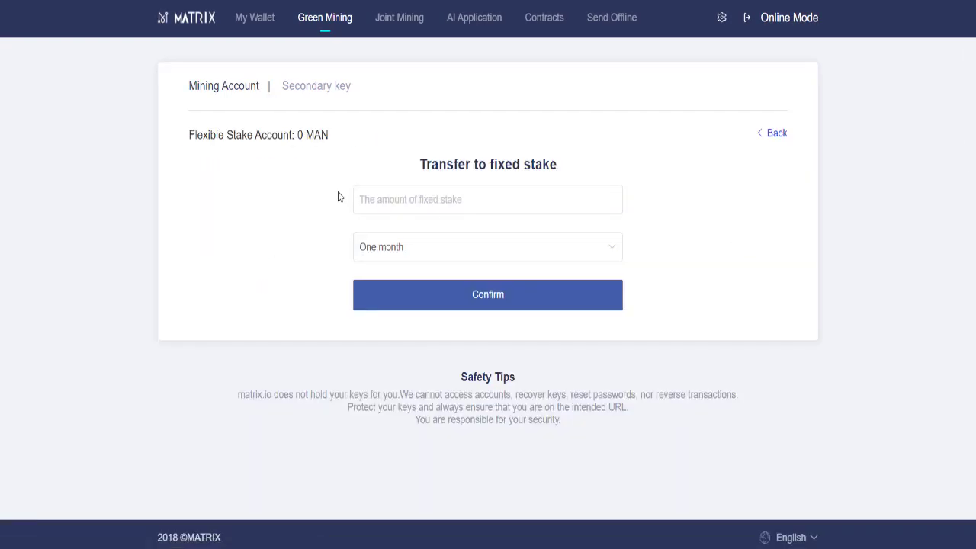
pyautogui.click(432, 254)
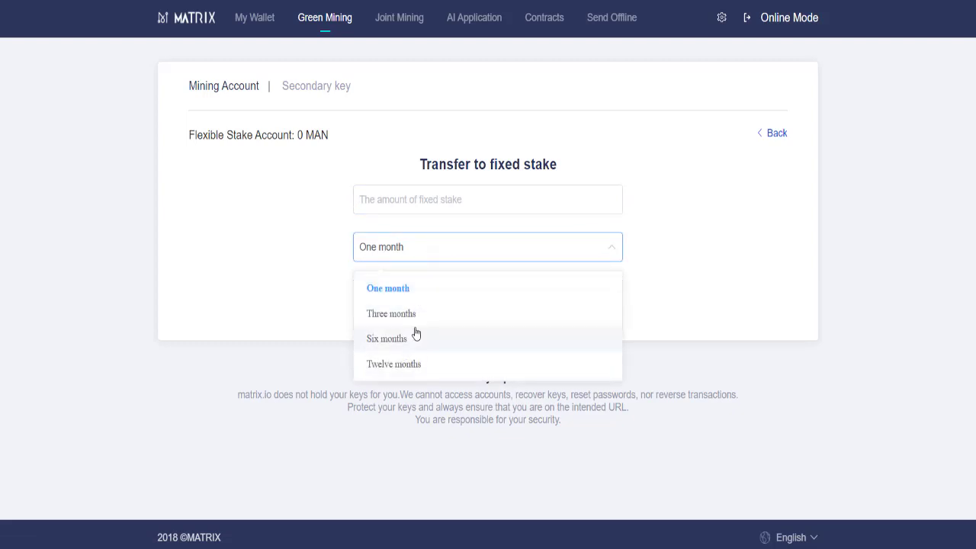
pyautogui.click(306, 208)
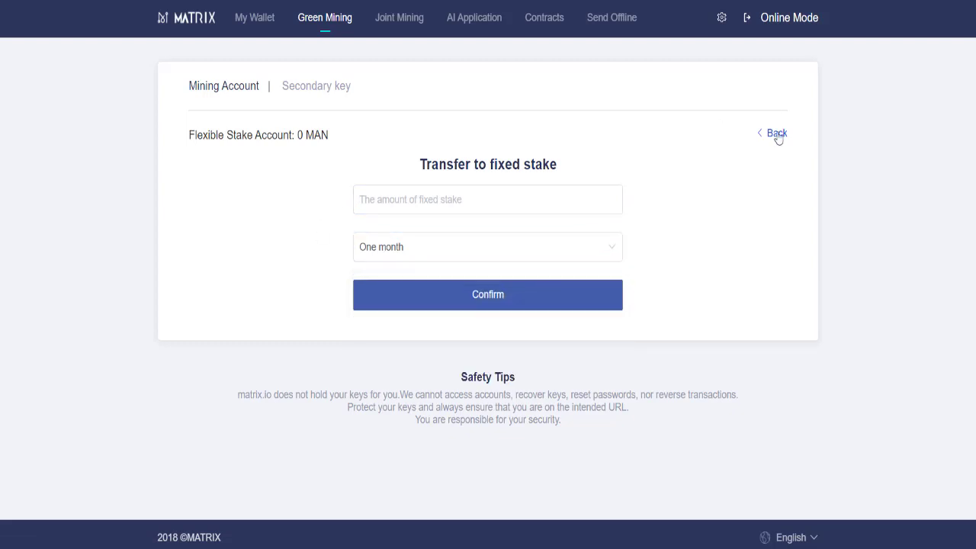
pyautogui.click(763, 132)
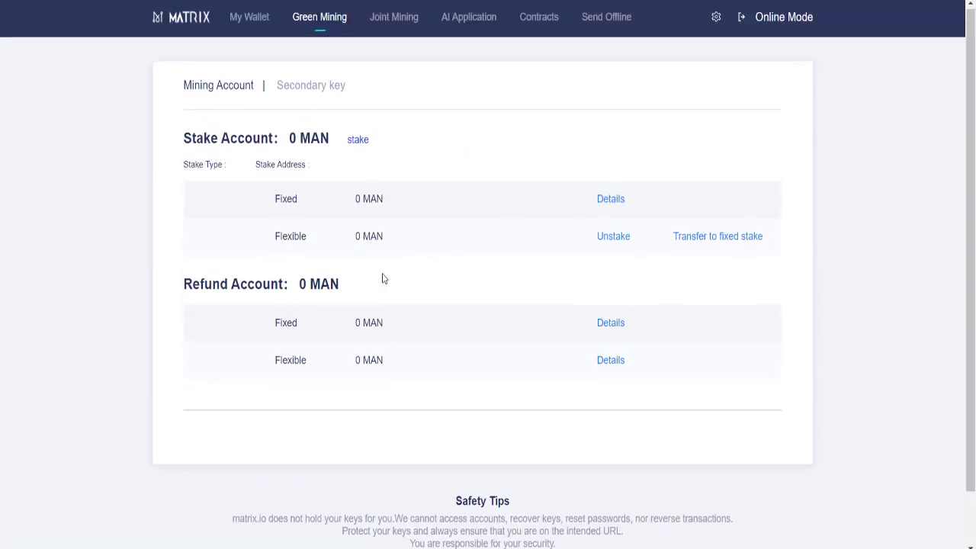
# Open the Send Offline page to view the methods for signing a transaction
pyautogui.click(613, 25)
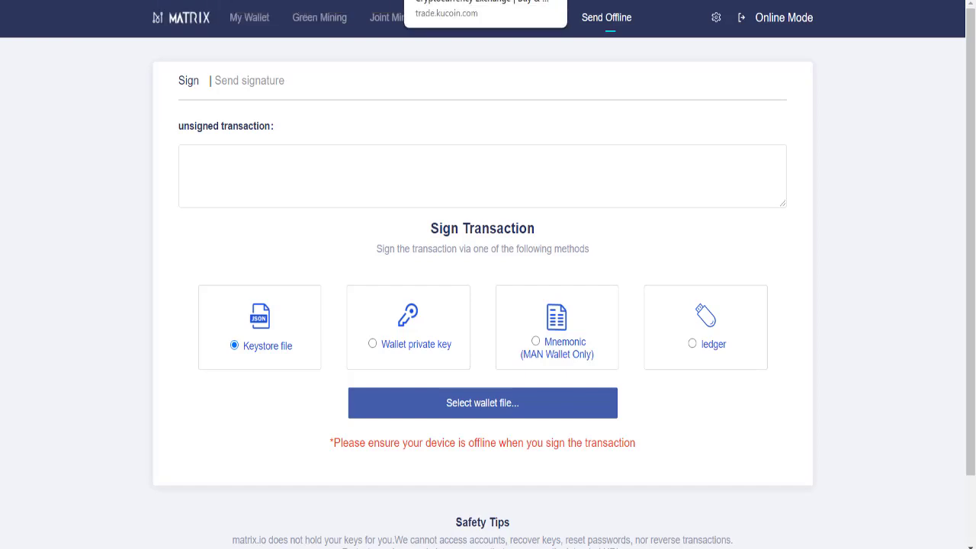
# Switch to the KuCoin exchange and take a closer look at the MAN/BTC price chart
pyautogui.click(457, 0)
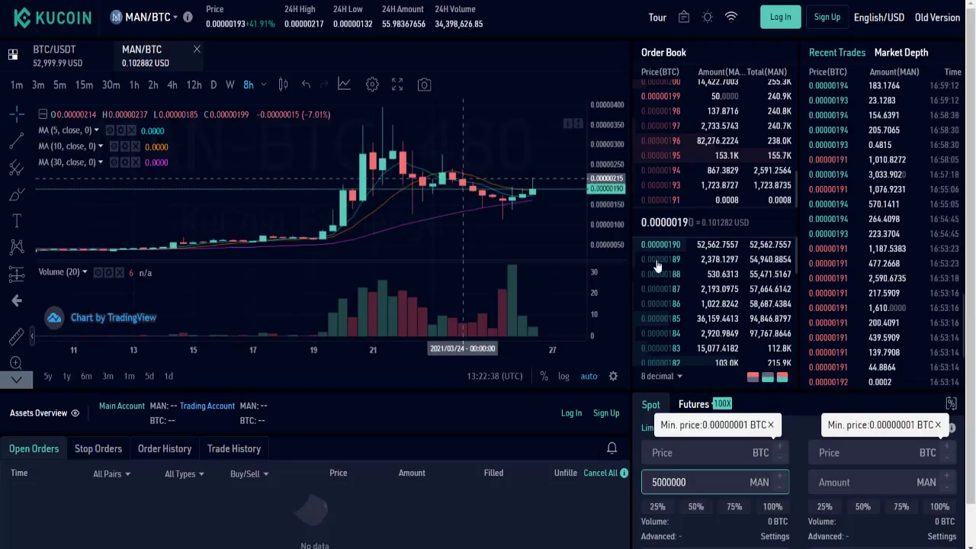
pyautogui.scroll(1, 498, 231)
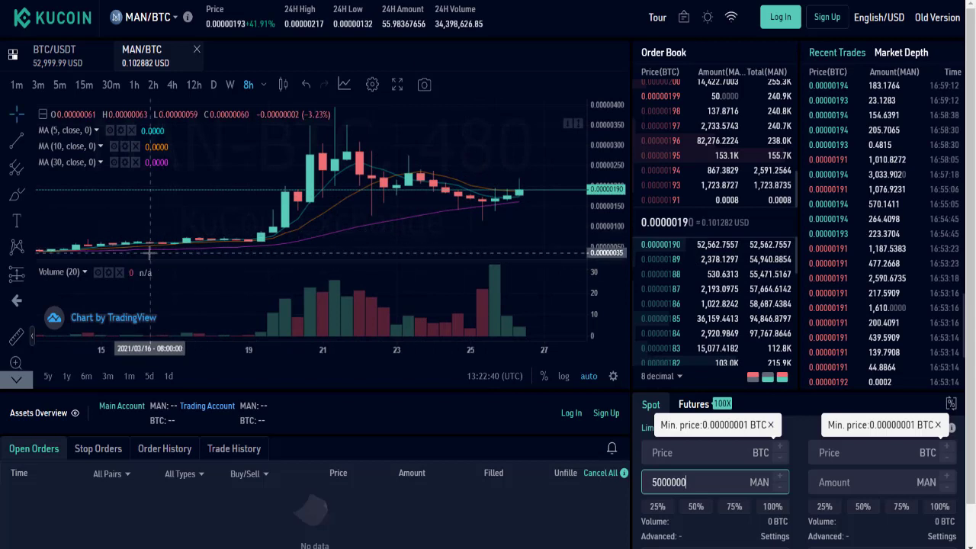